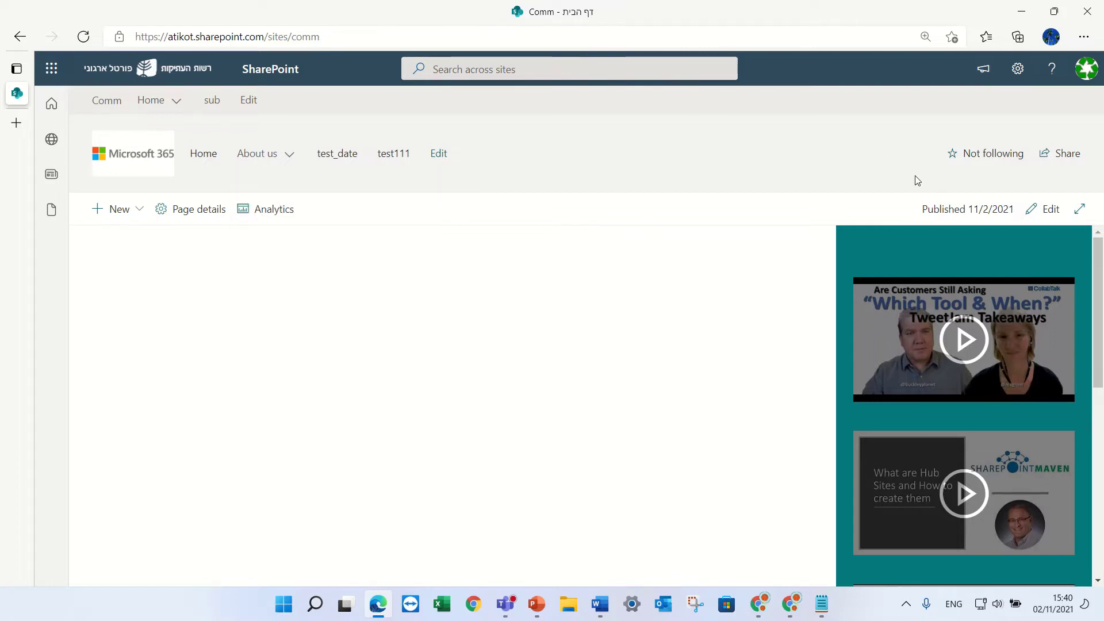
Put the page into edit mode and add a Text web part to the section.
click(1035, 208)
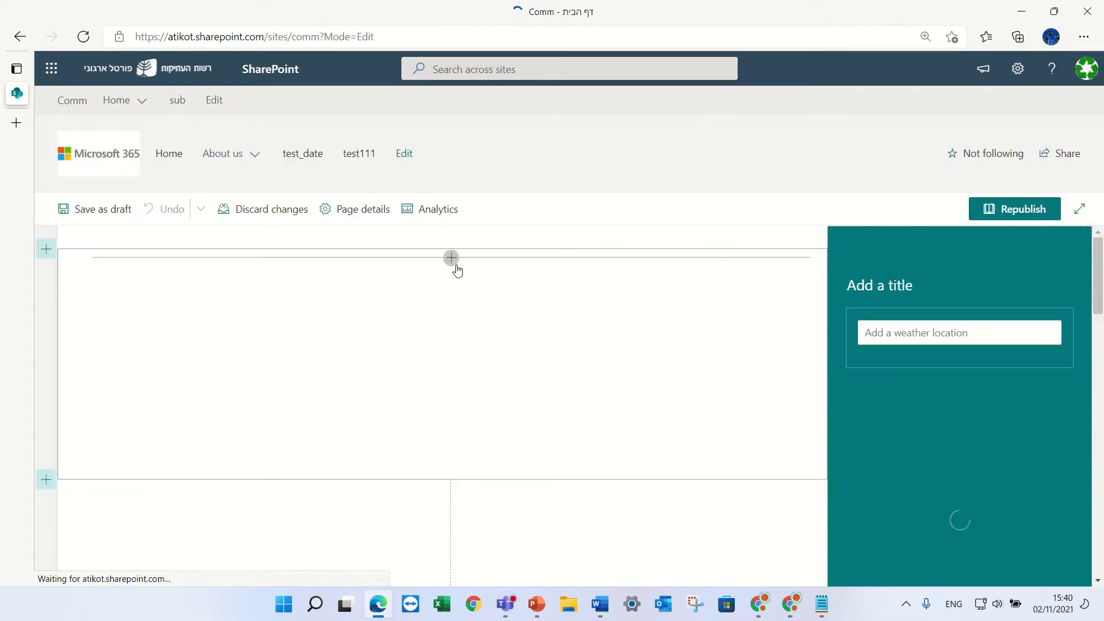
click(451, 259)
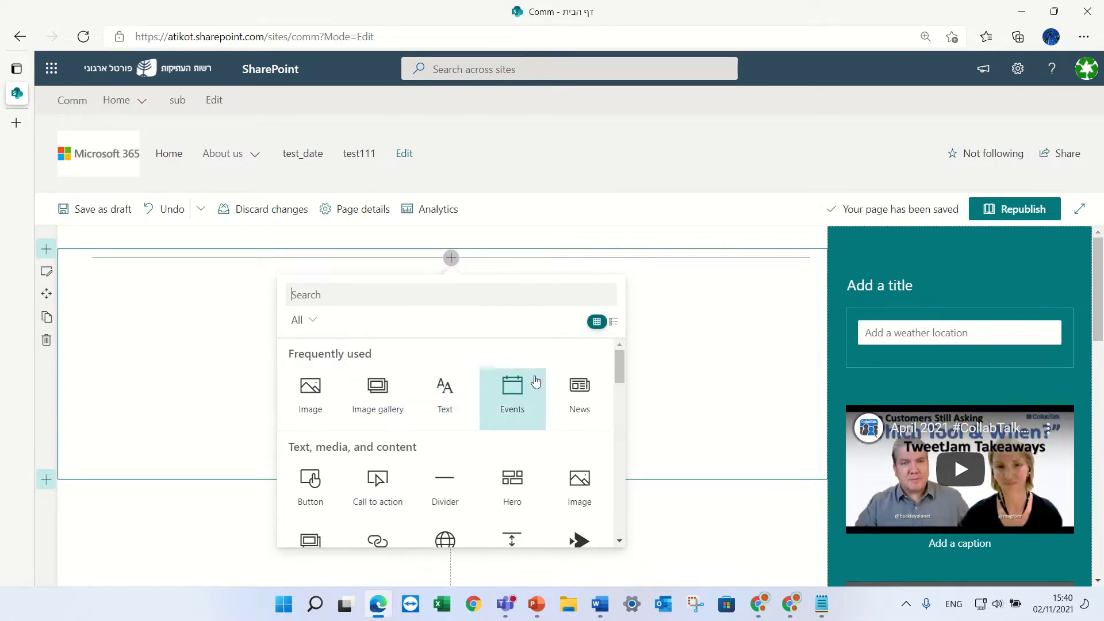
click(440, 401)
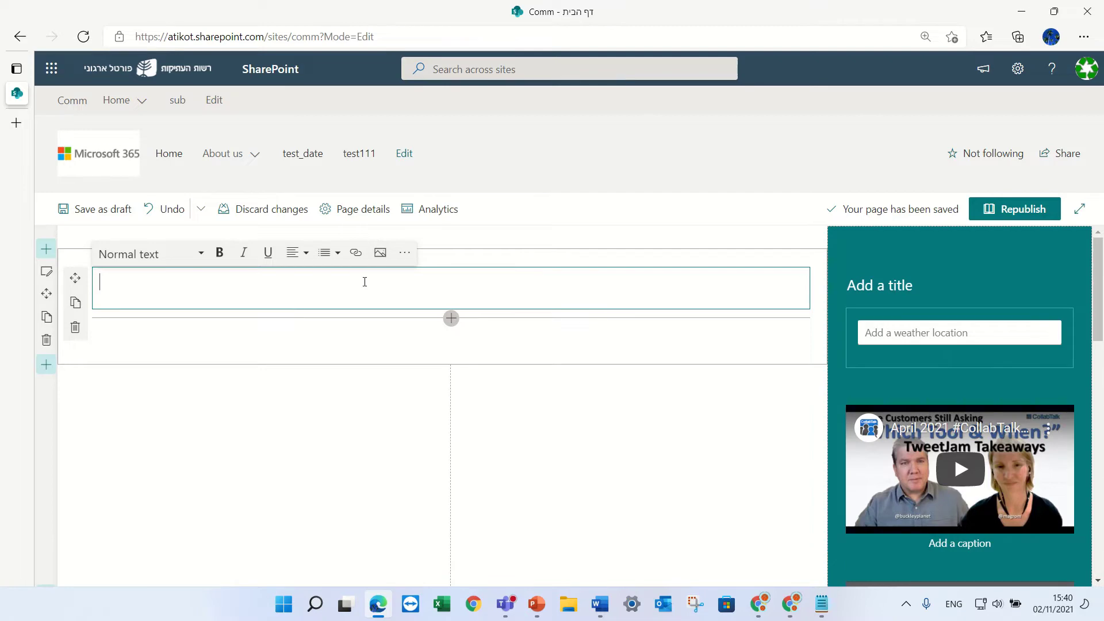
Paste the #WebSummit tweet, clear it, then restore the text without the emoji.
key(ctrl+v)
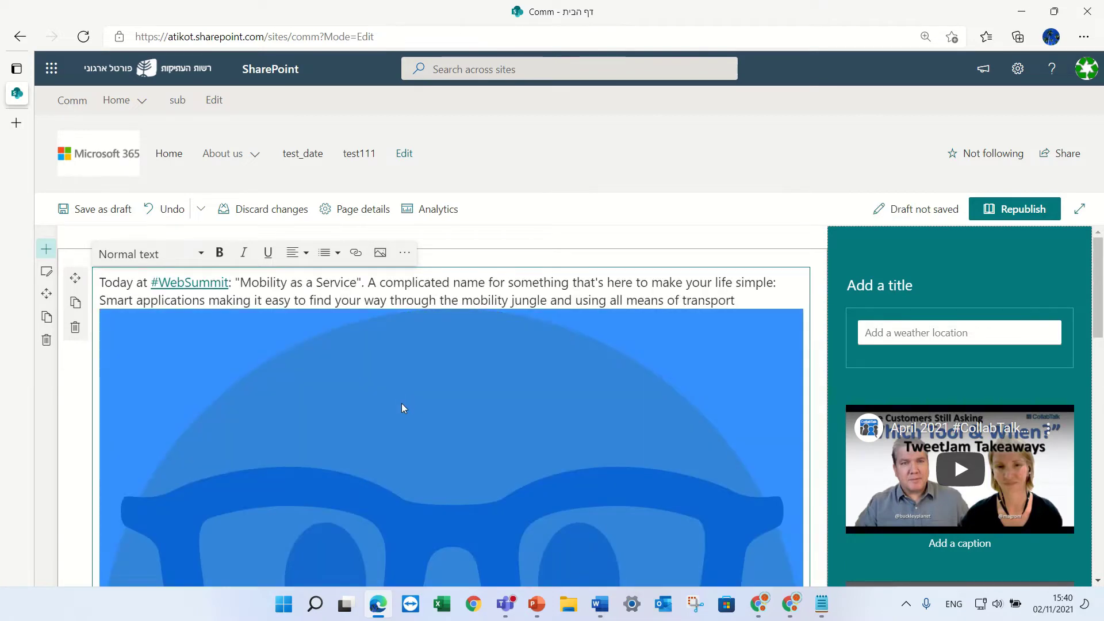
scroll(400, 402, down, 5)
key(ctrl+a)
key(Delete)
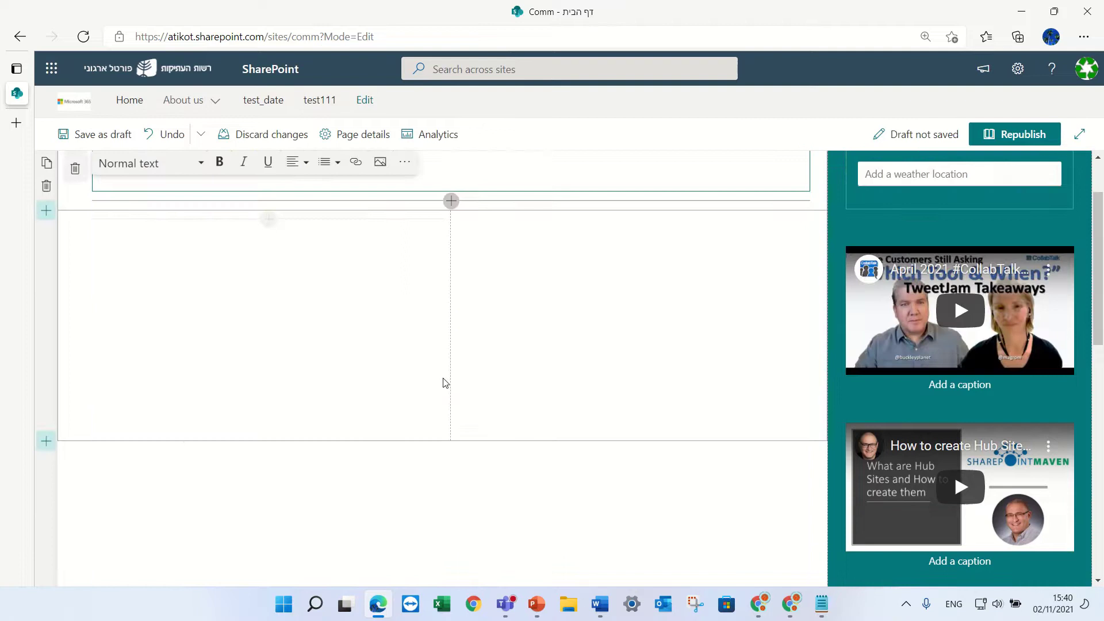
key(ctrl+z)
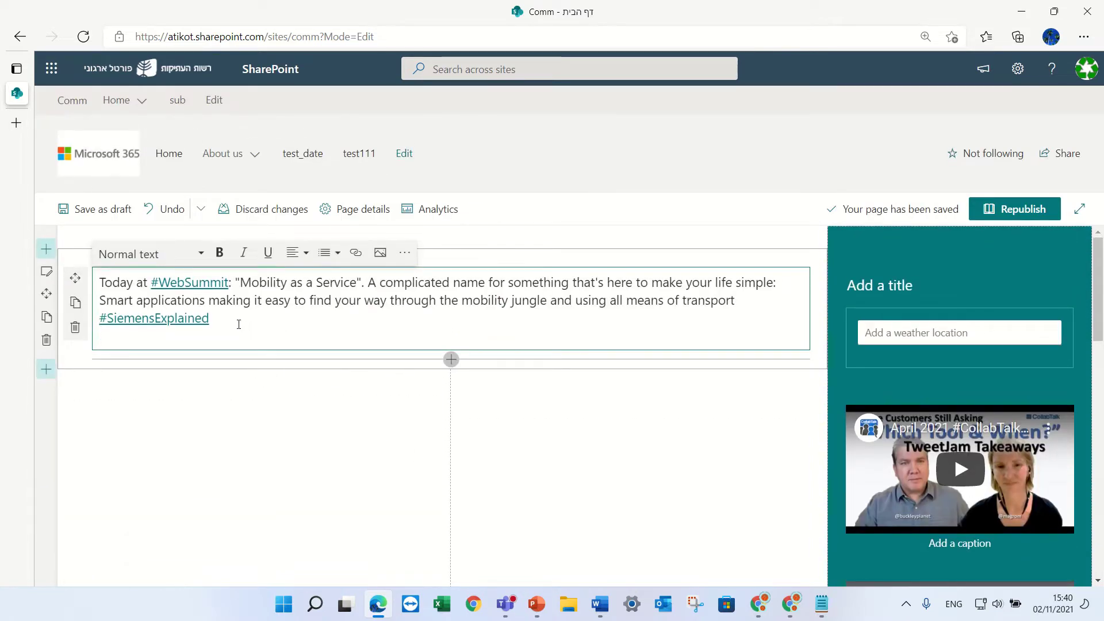
Insert the falcon photo from Recent images into the text and shrink it.
click(380, 253)
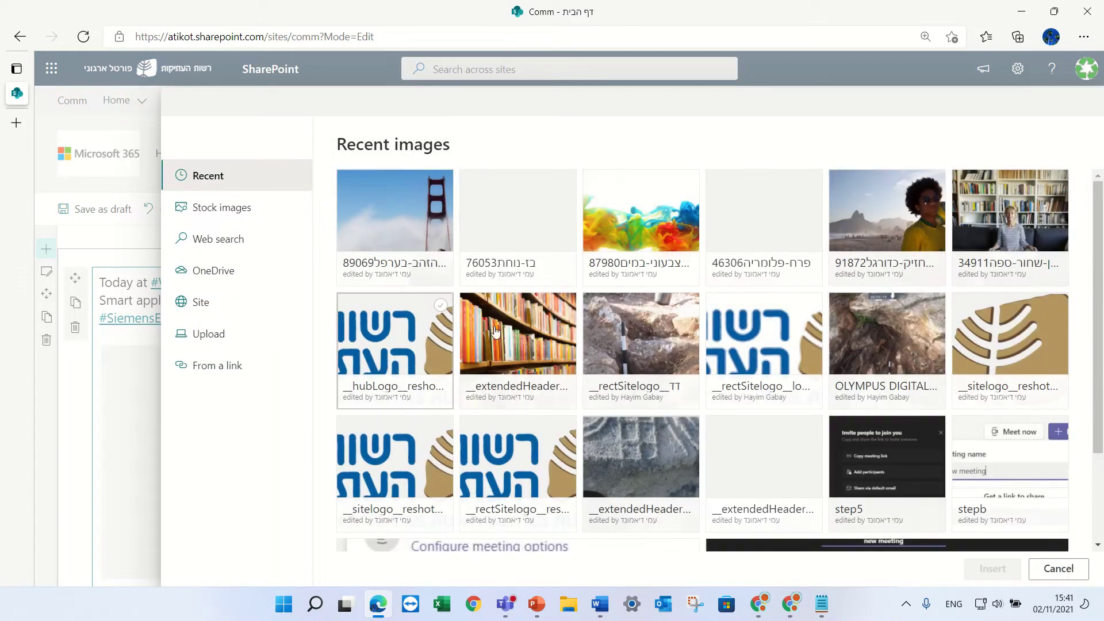
click(546, 212)
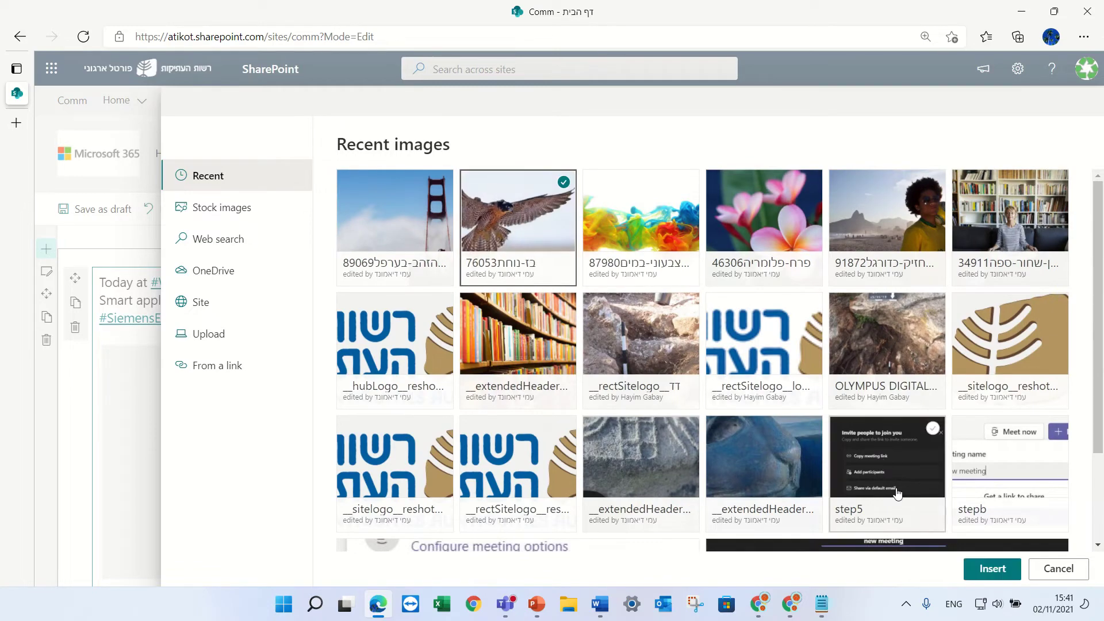
click(983, 569)
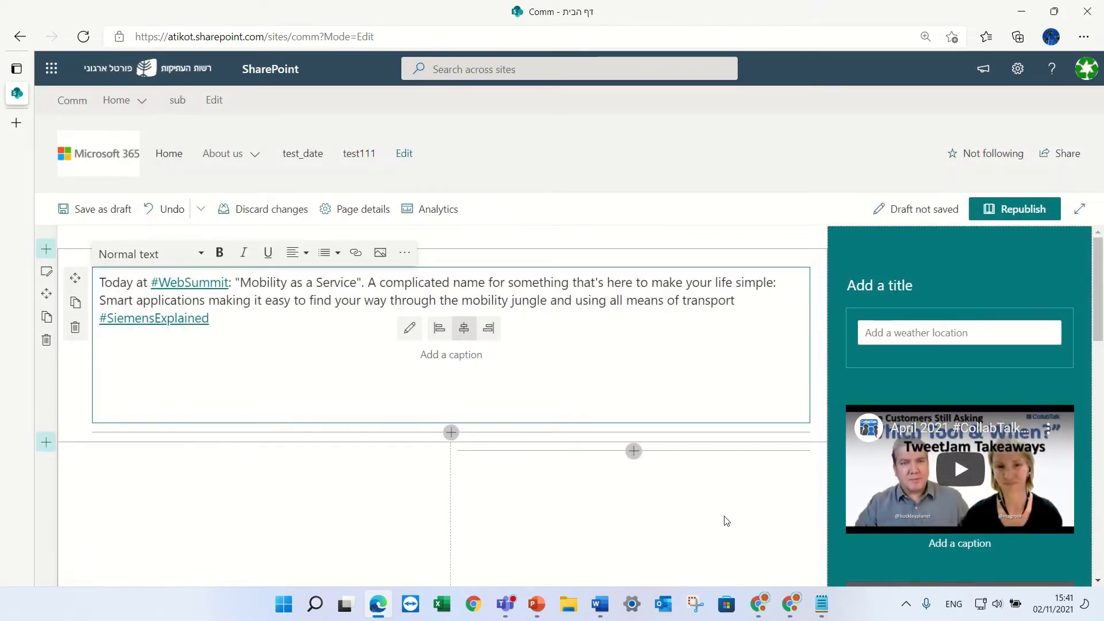
scroll(712, 522, down, 3)
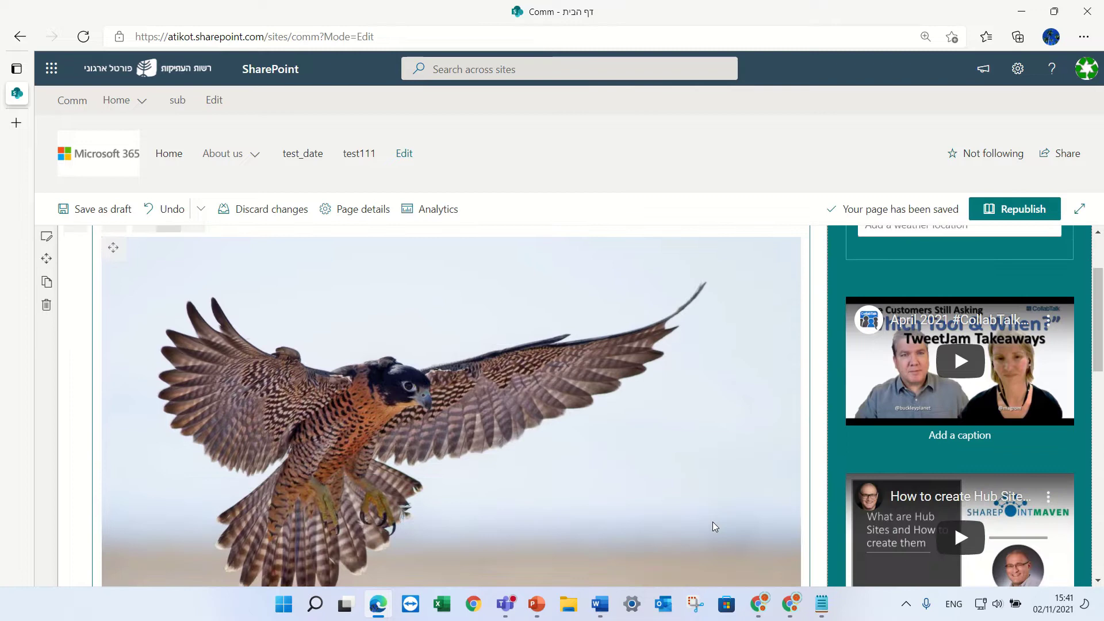
scroll(713, 524, up, 3)
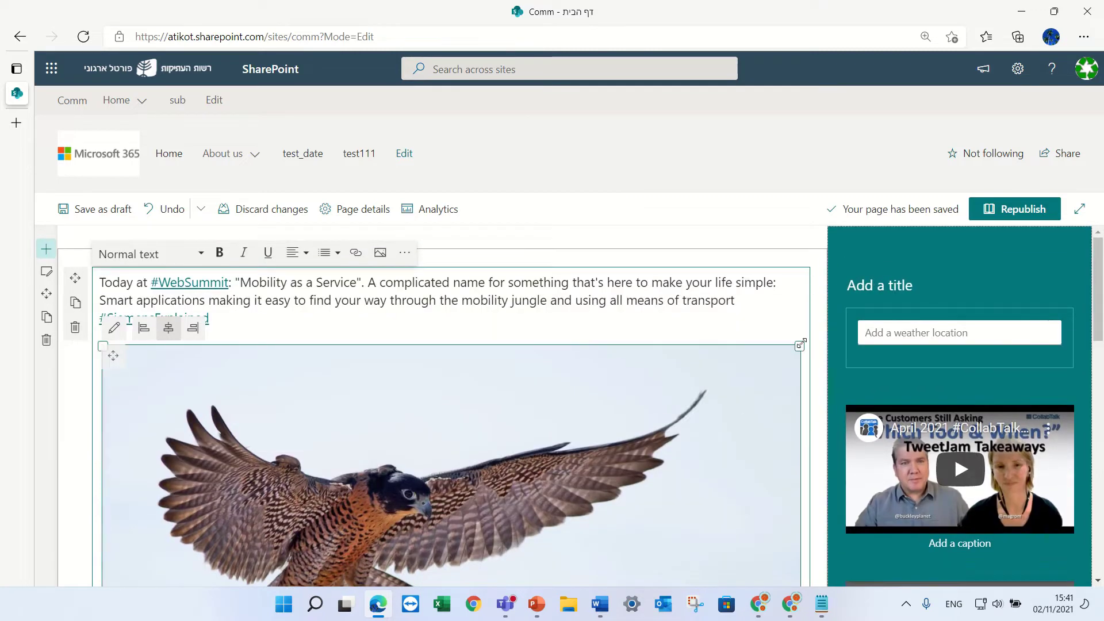
drag(799, 345, 549, 445)
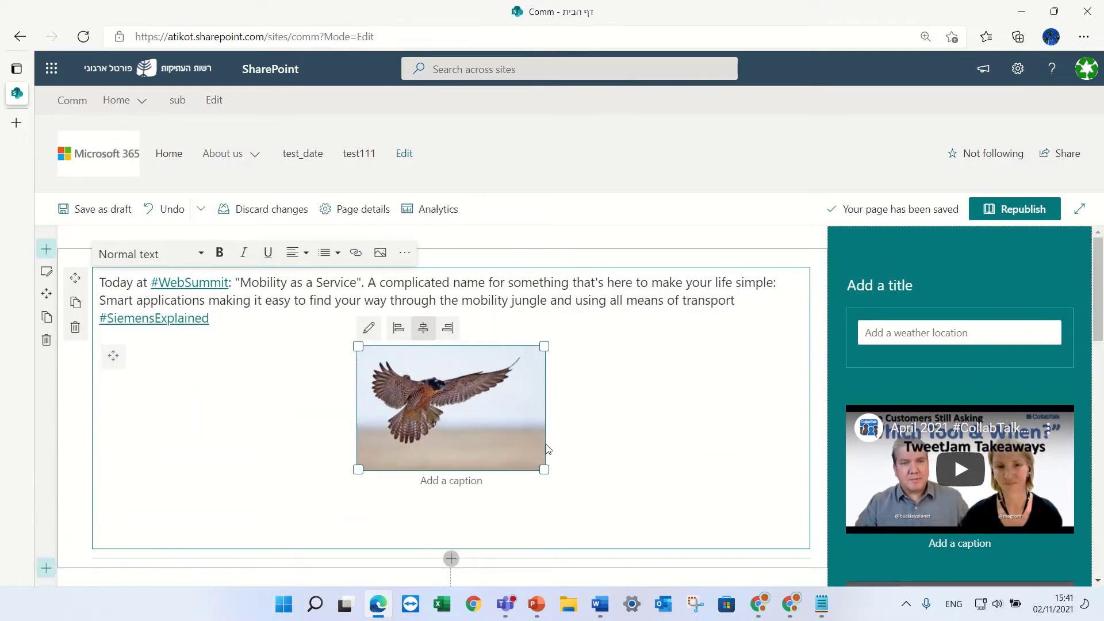
drag(550, 445, 558, 443)
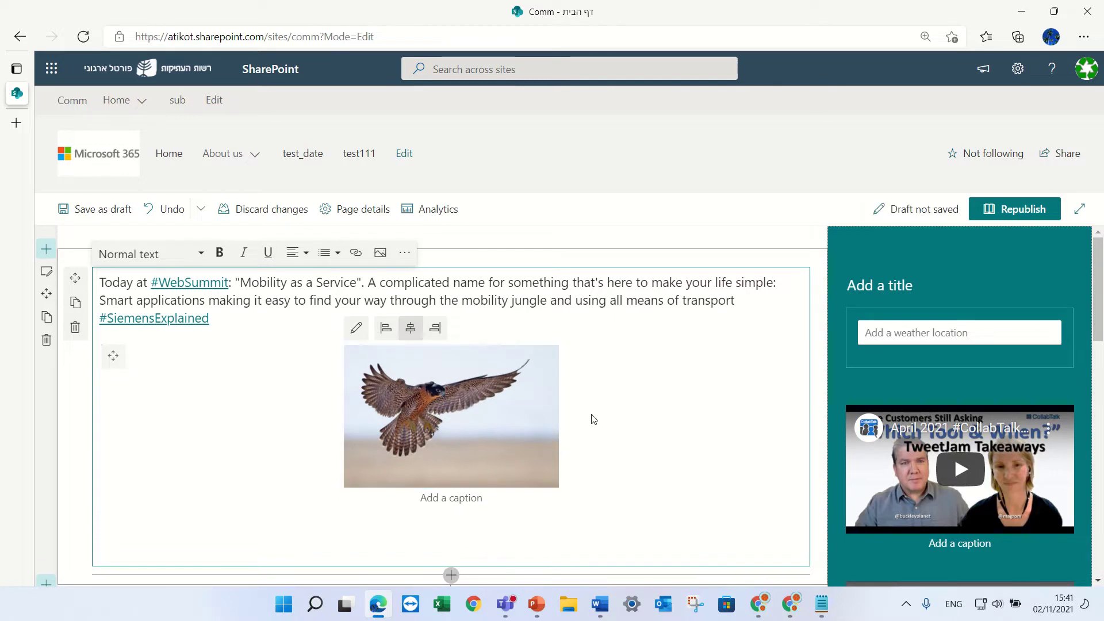
Try right, centre and left alignment on the falcon image, moving it before the text.
click(437, 331)
click(582, 327)
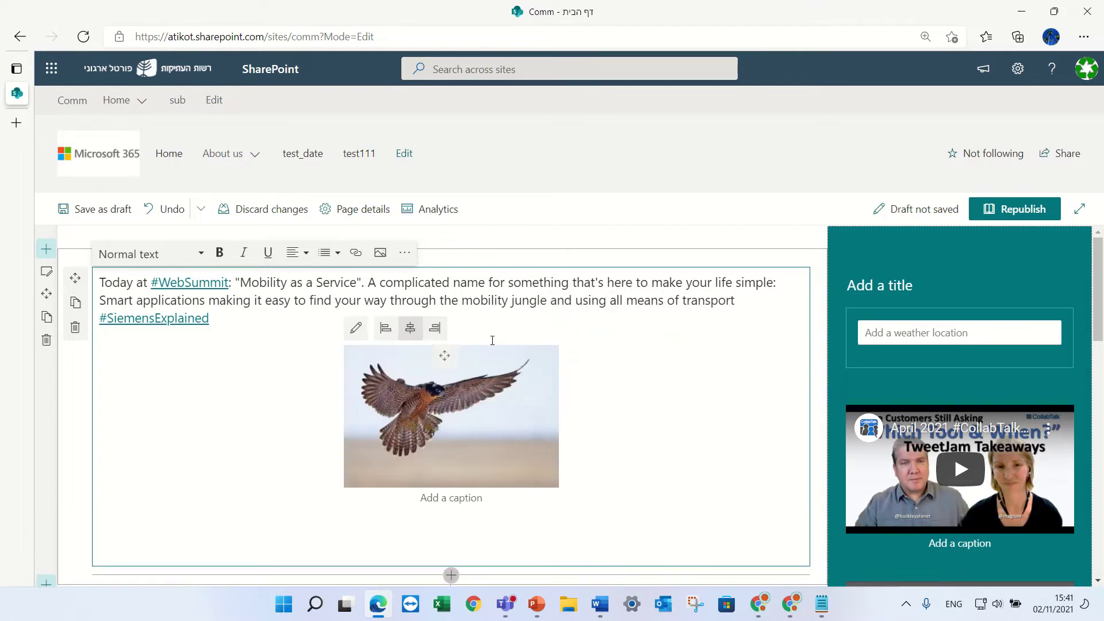
click(386, 328)
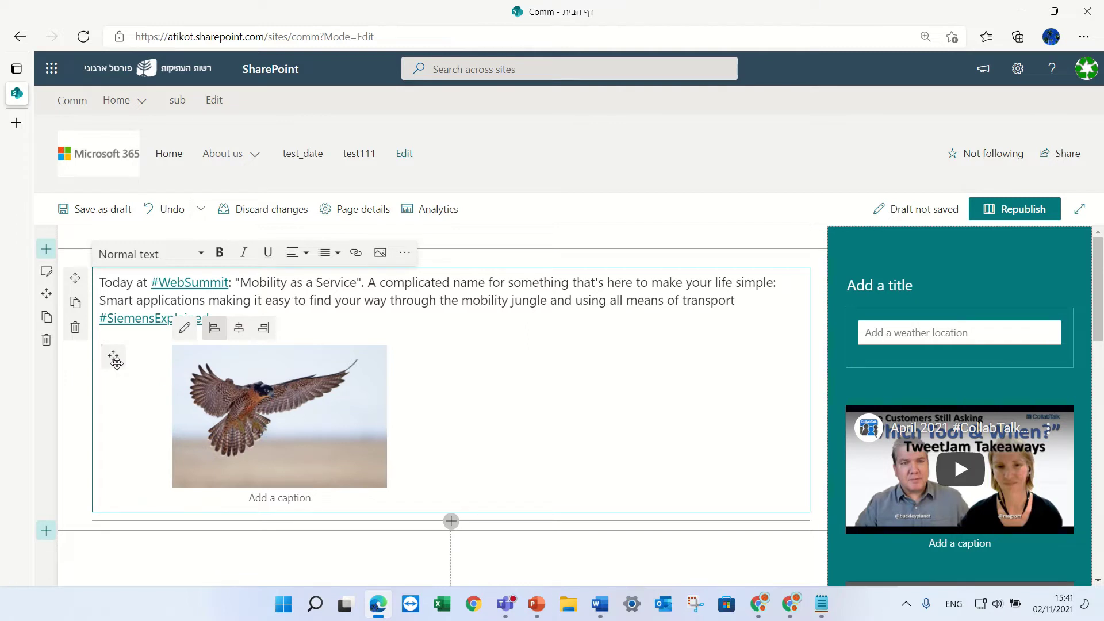
drag(115, 358, 145, 281)
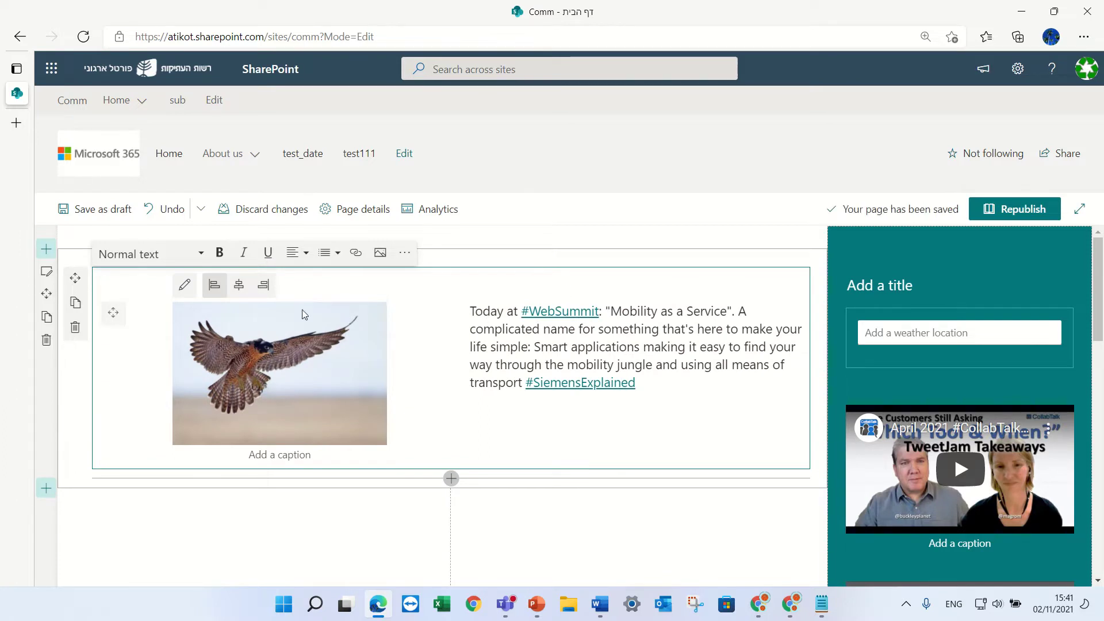
click(262, 286)
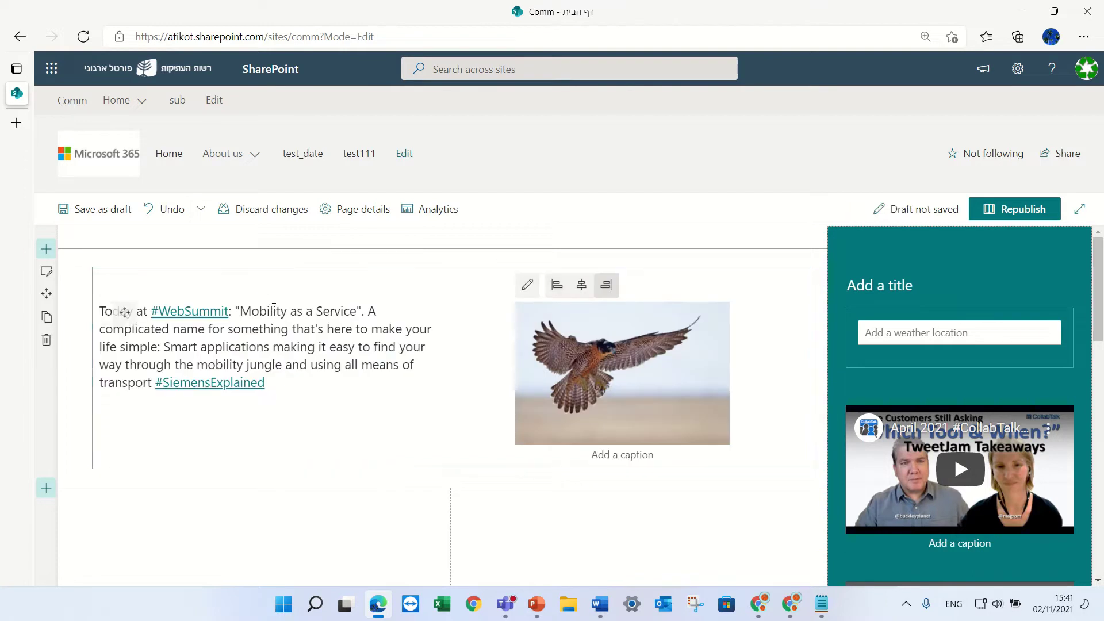
click(581, 284)
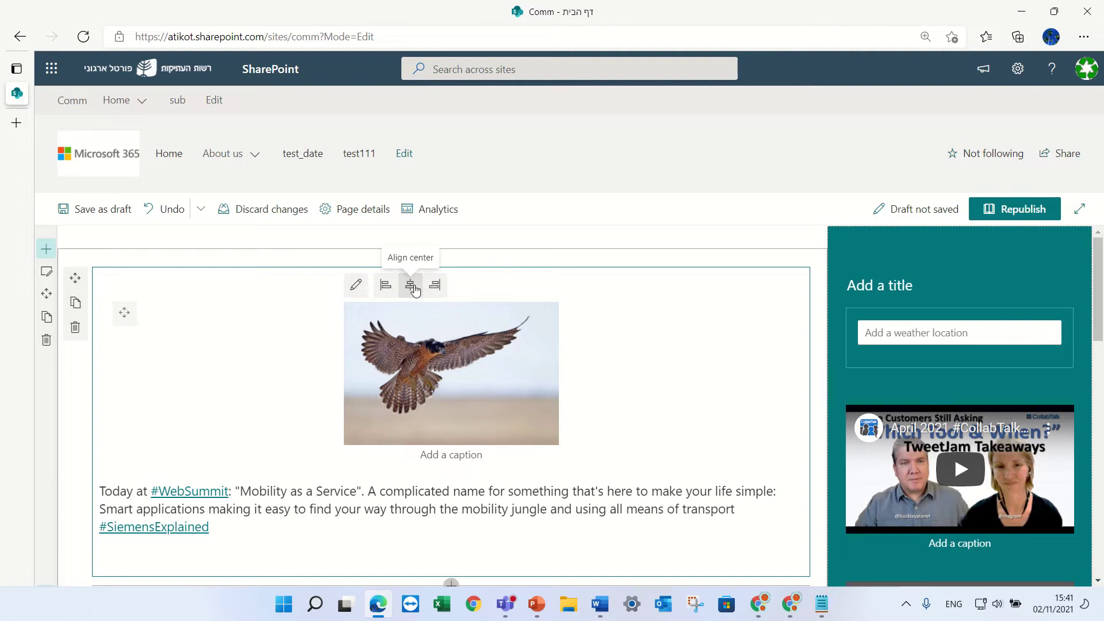
click(435, 285)
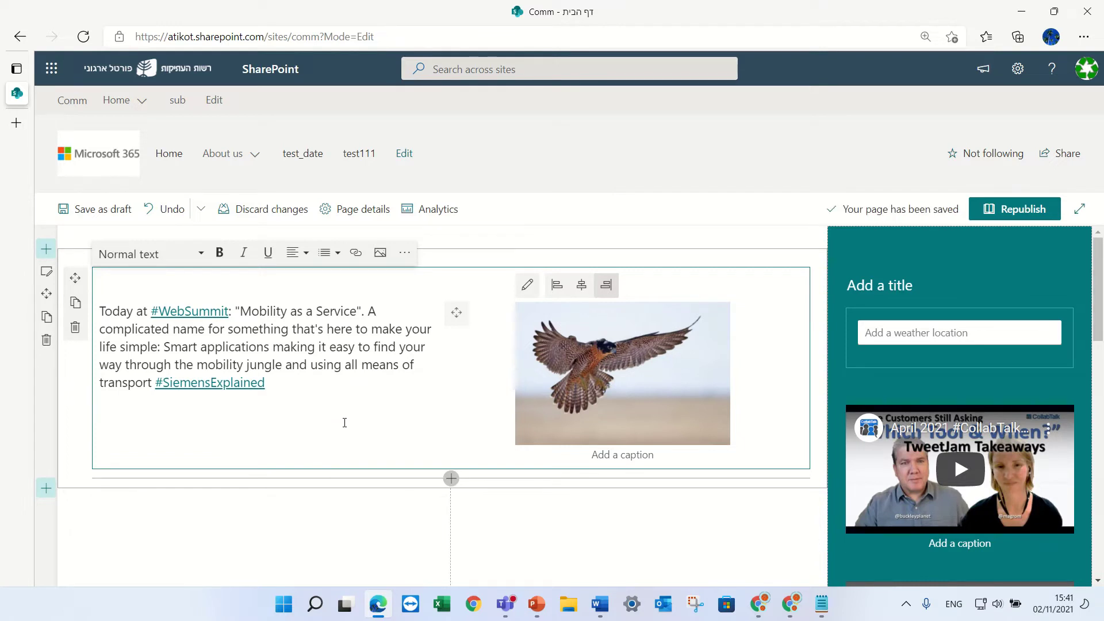
Delete the falcon image so only the WebSummit text remains, and briefly toggle File Explorer.
click(540, 322)
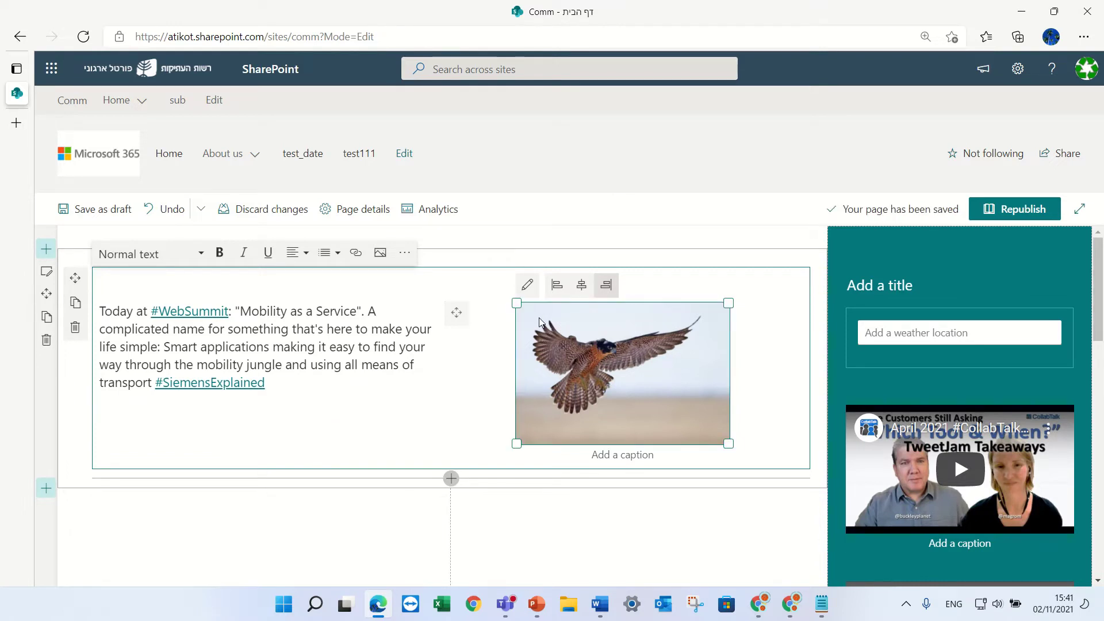
key(Delete)
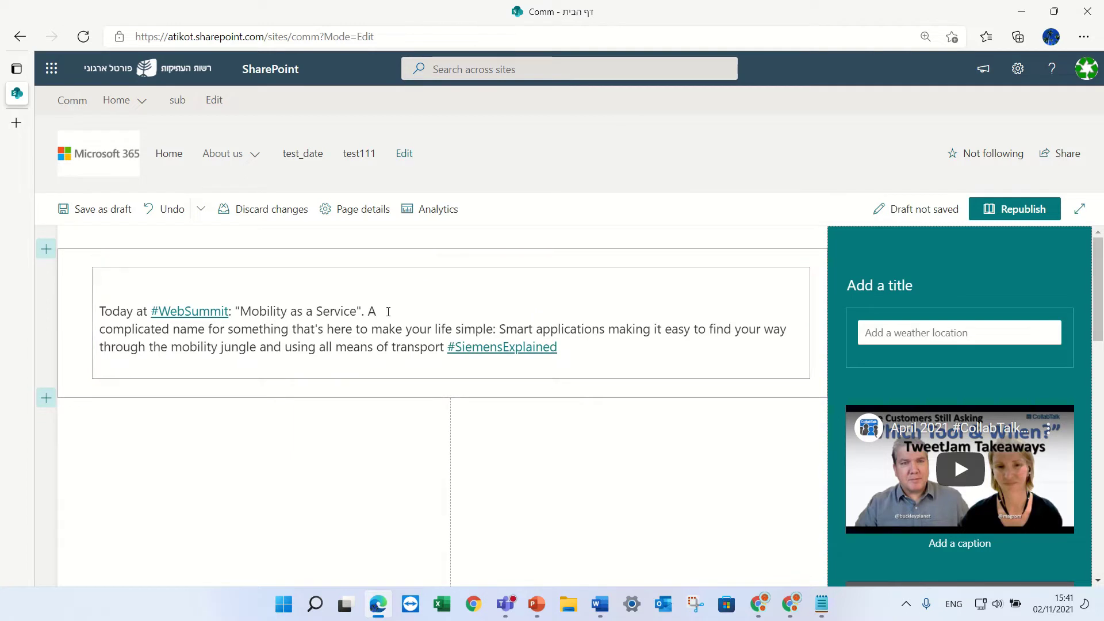
click(434, 289)
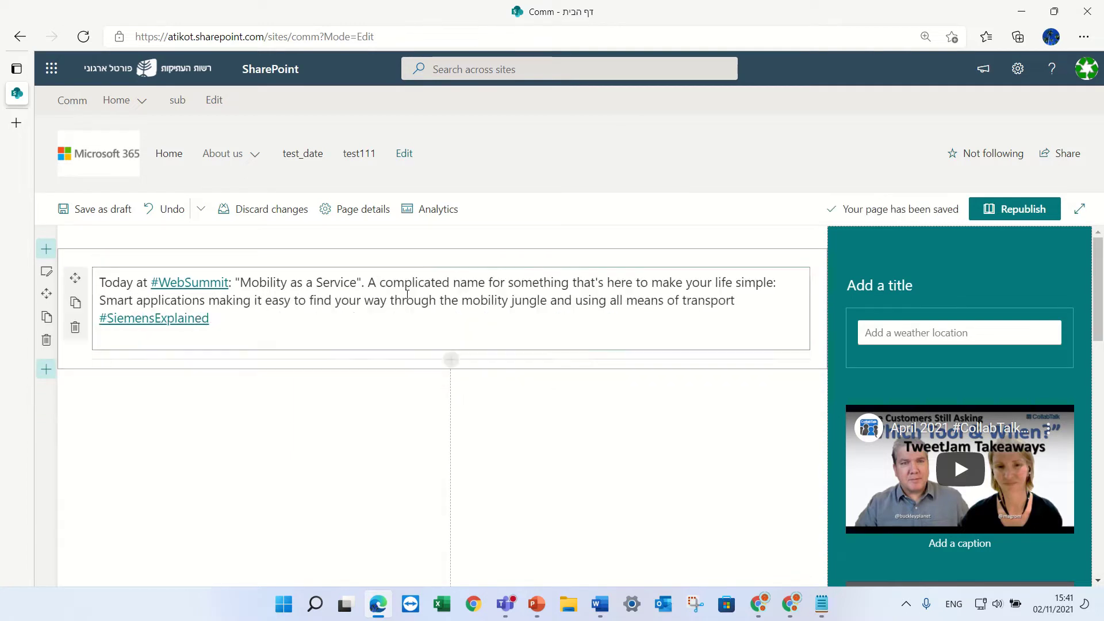
click(299, 330)
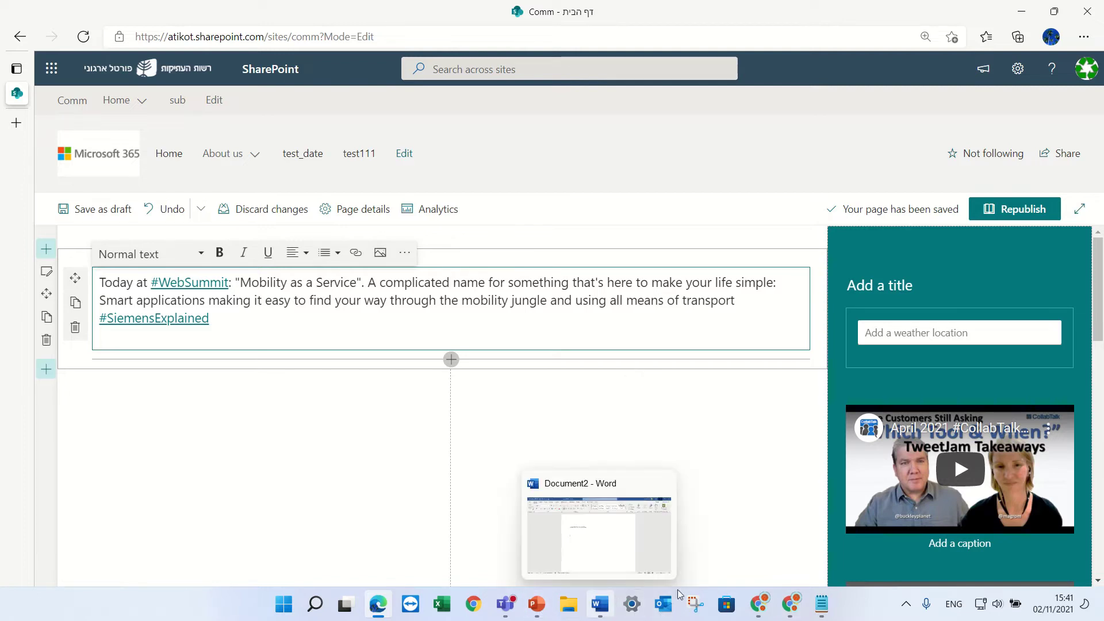
click(570, 607)
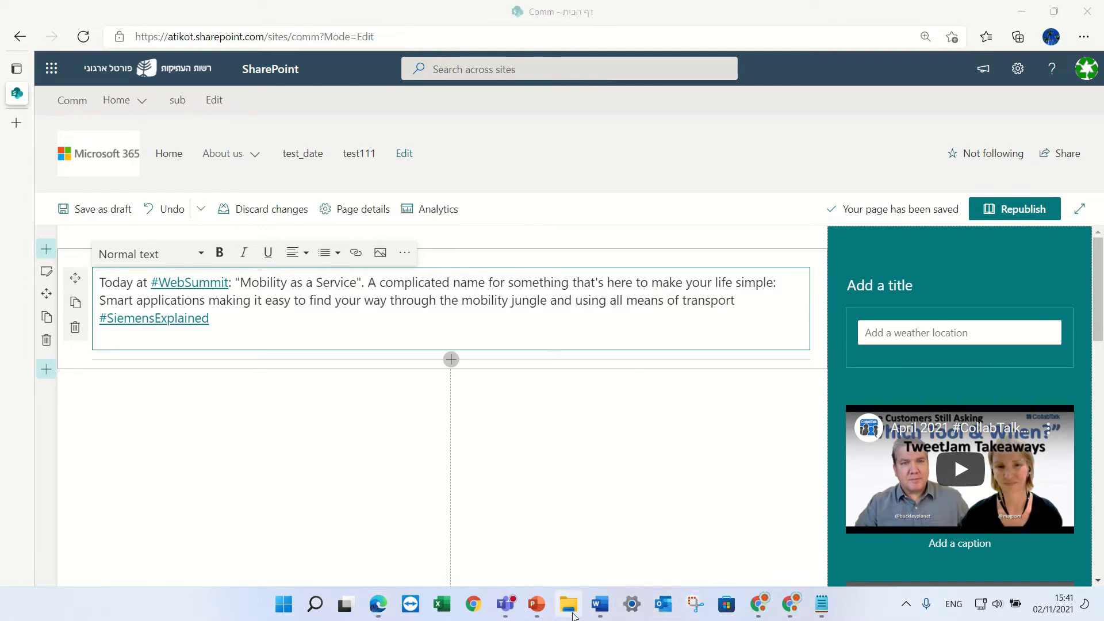
click(571, 609)
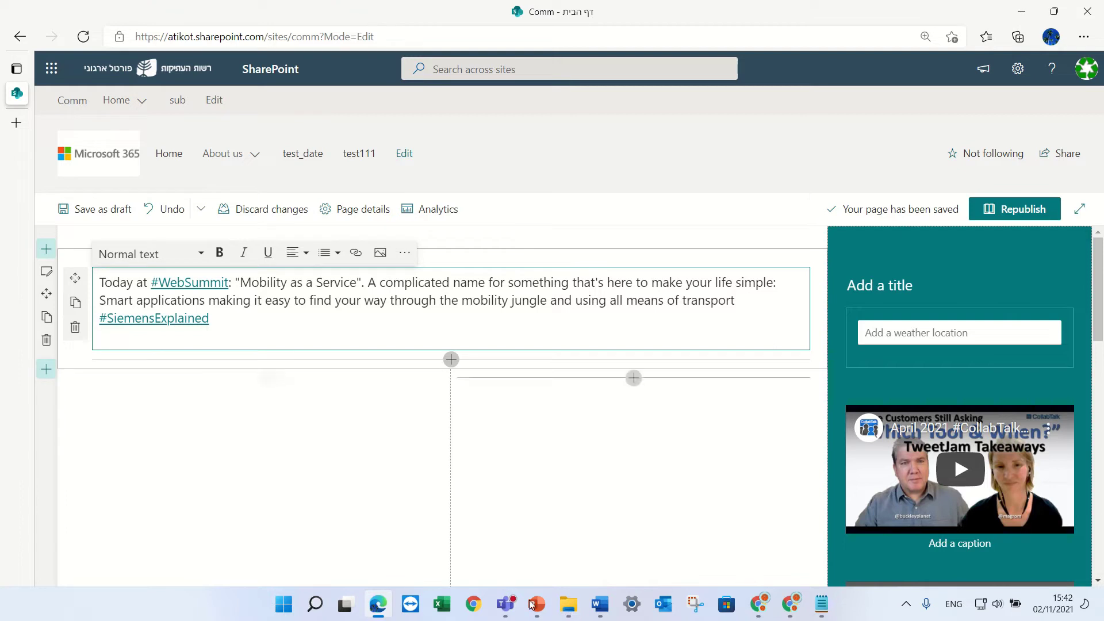
Drag the Q&A screenshot from Downloads into the text web part below the paragraph.
click(568, 614)
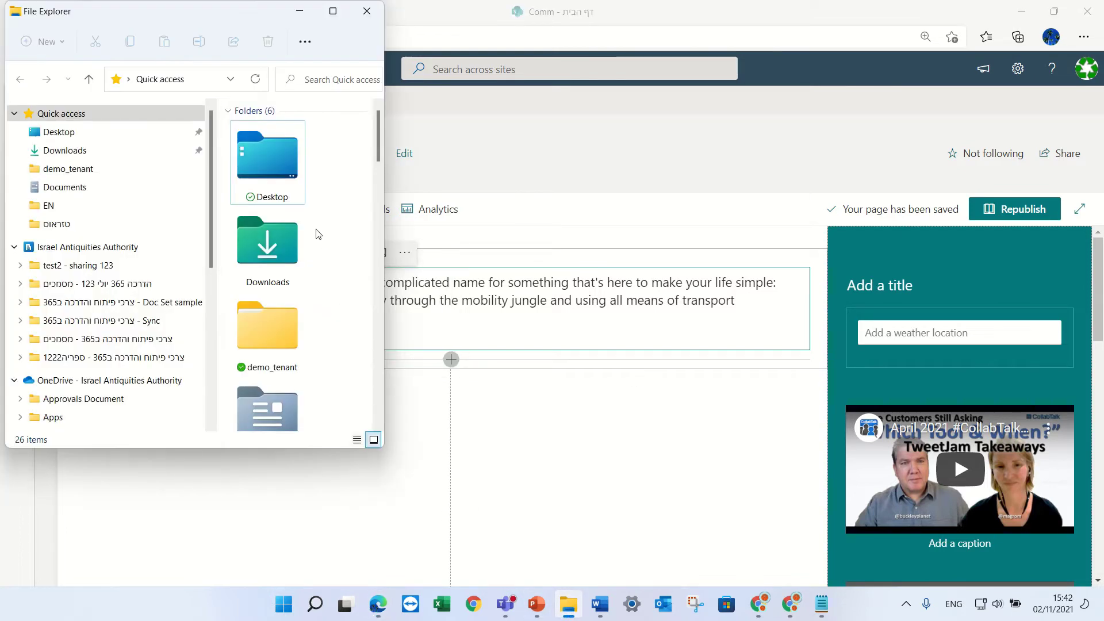
double_click(278, 258)
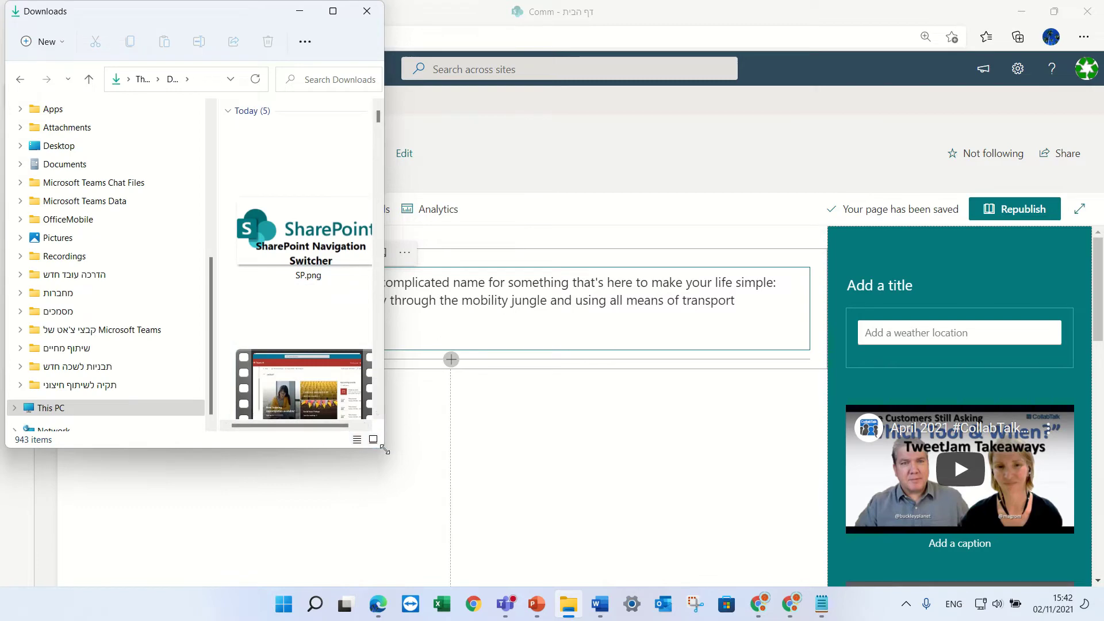
drag(386, 449, 670, 494)
scroll(477, 391, down, 3)
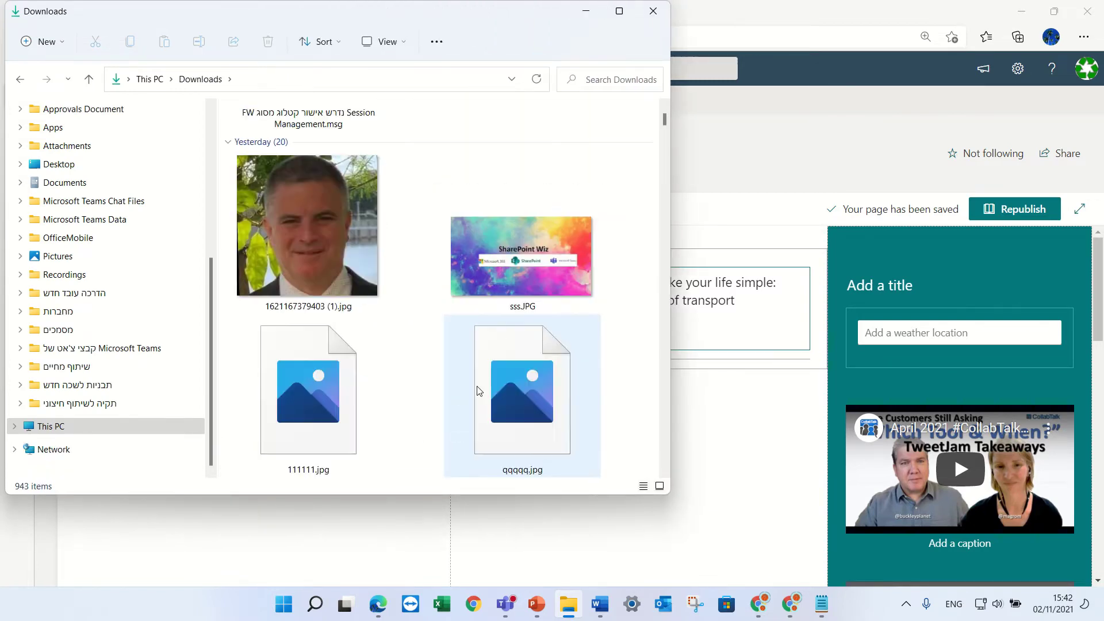
scroll(475, 388, down, 5)
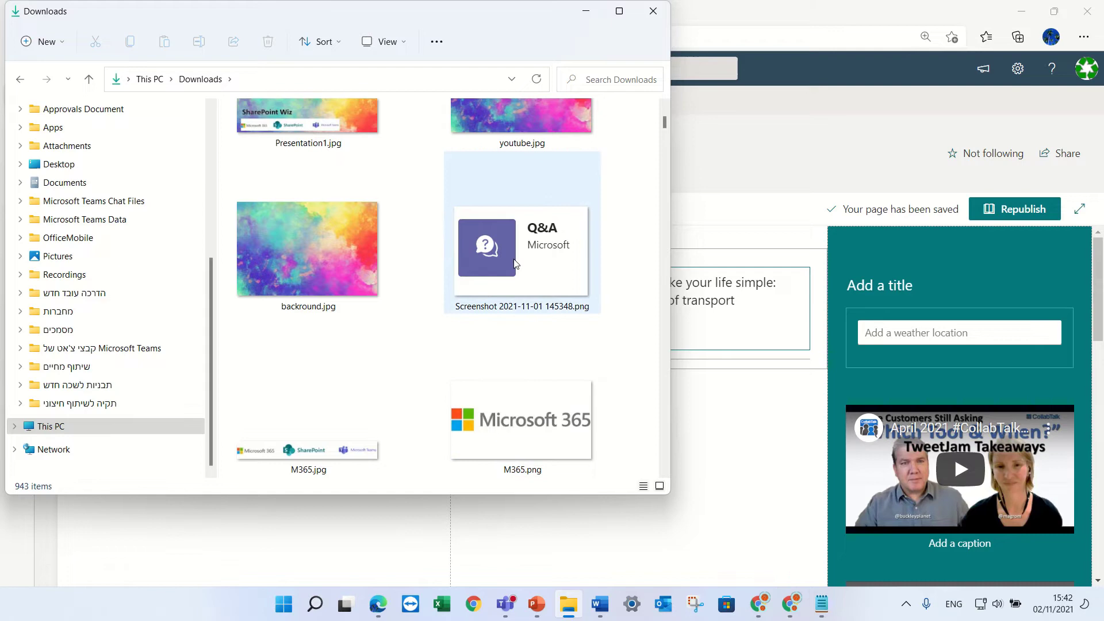
drag(511, 265, 696, 332)
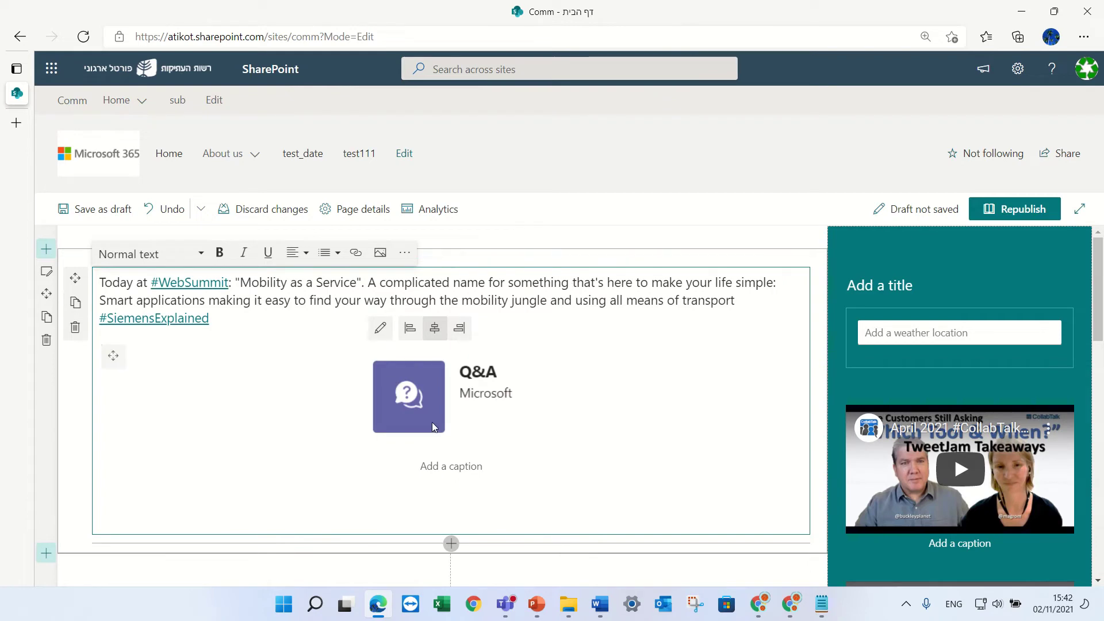
Move the Q&A image above the paragraph and left-align it after trying right and centre.
drag(113, 356, 128, 295)
click(459, 285)
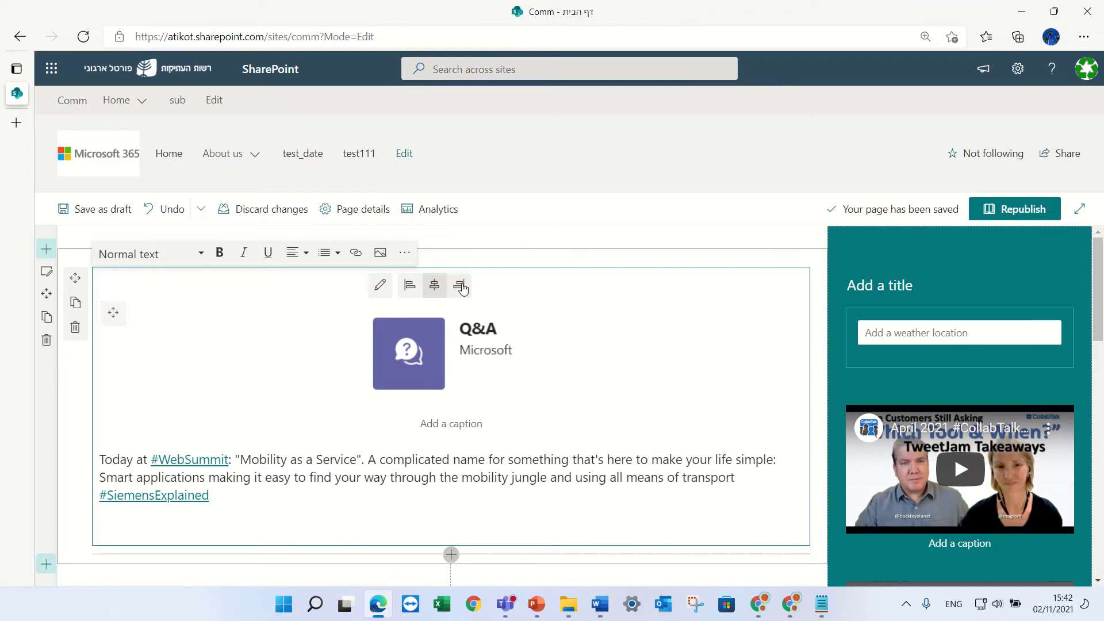
click(606, 285)
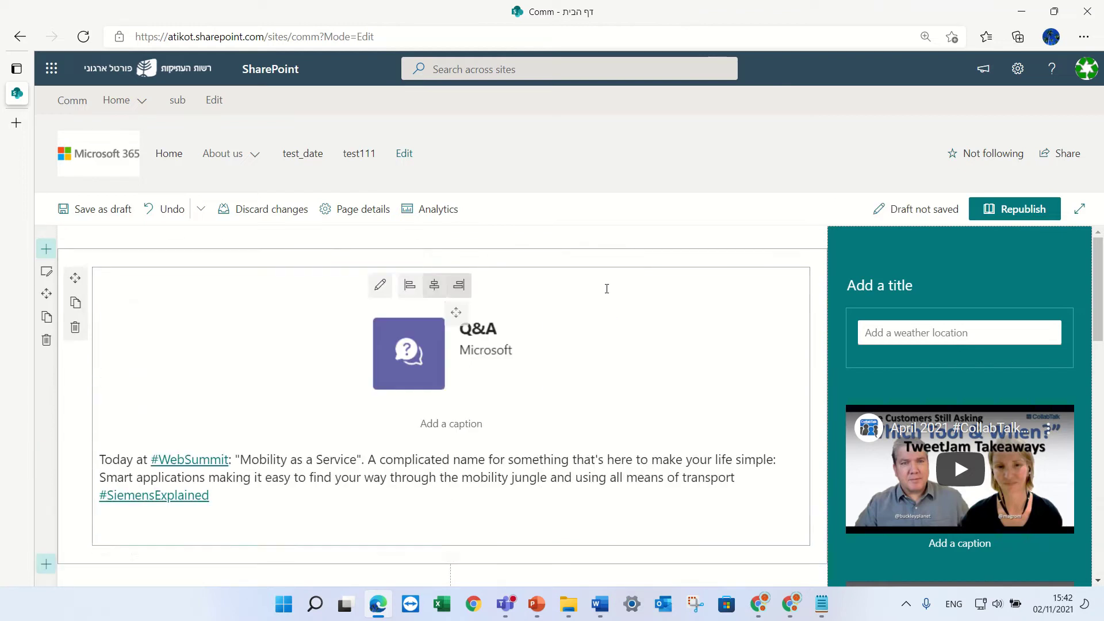
click(411, 287)
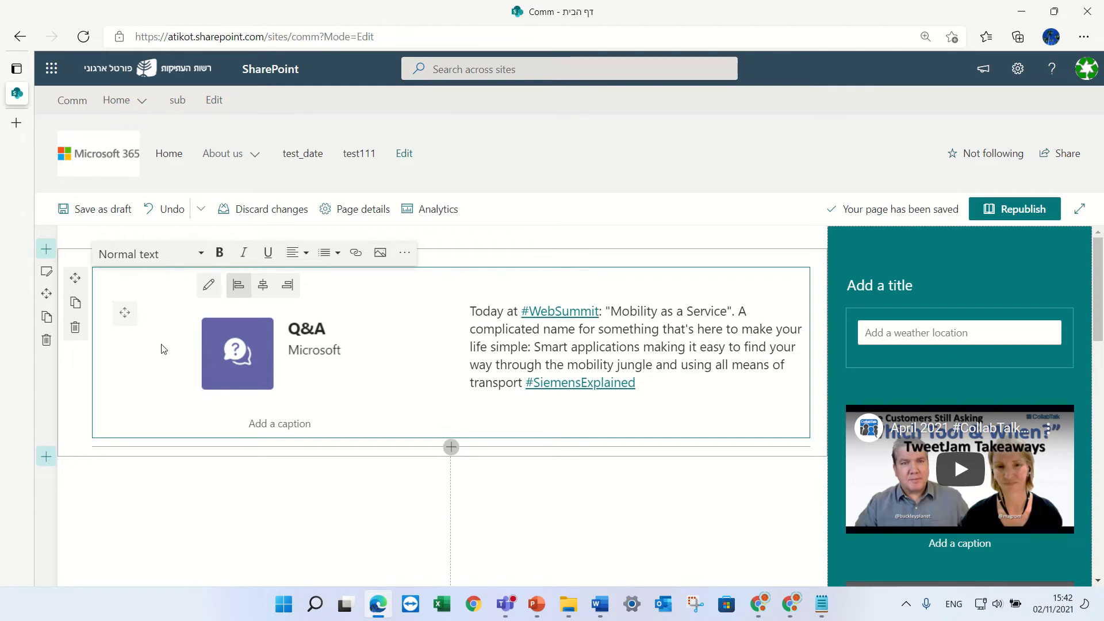
Change the section layout to three columns, then settle on two columns.
click(48, 273)
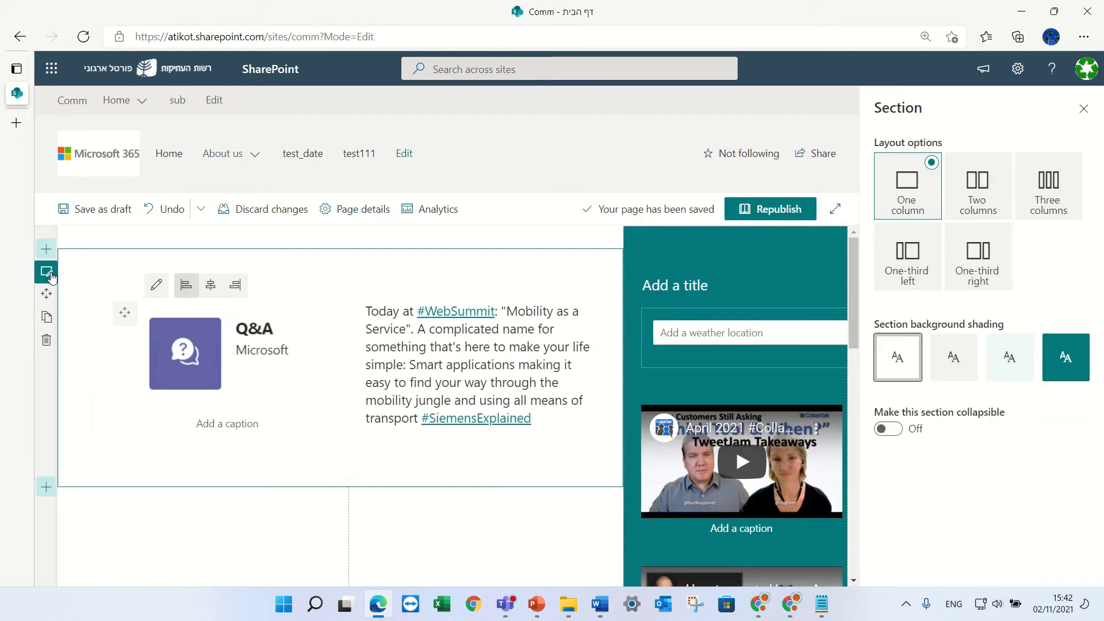
click(1045, 177)
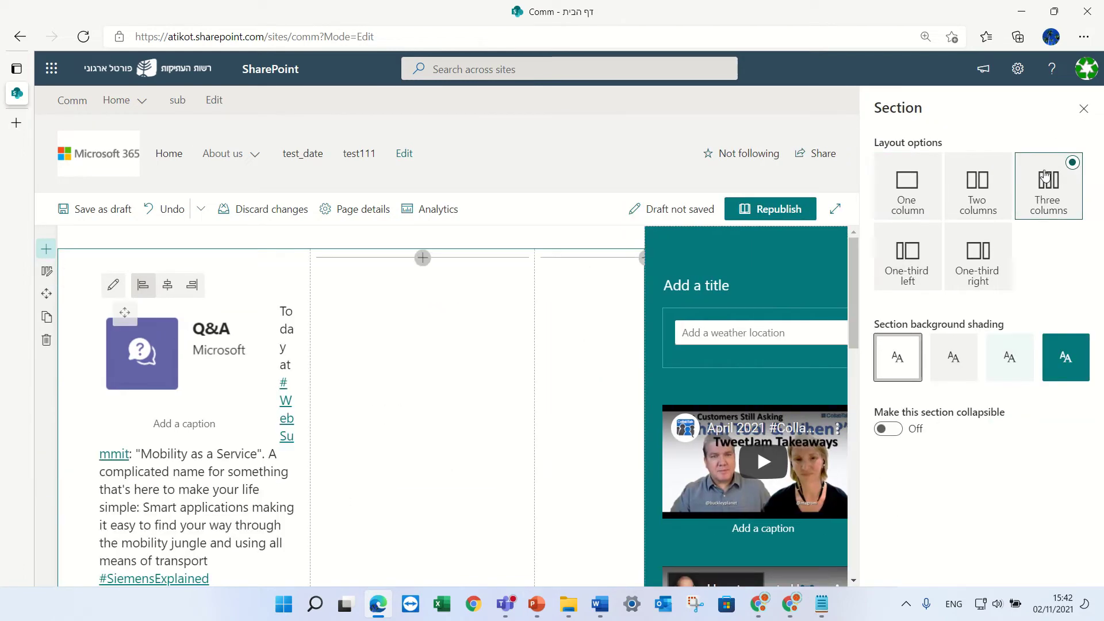
click(979, 177)
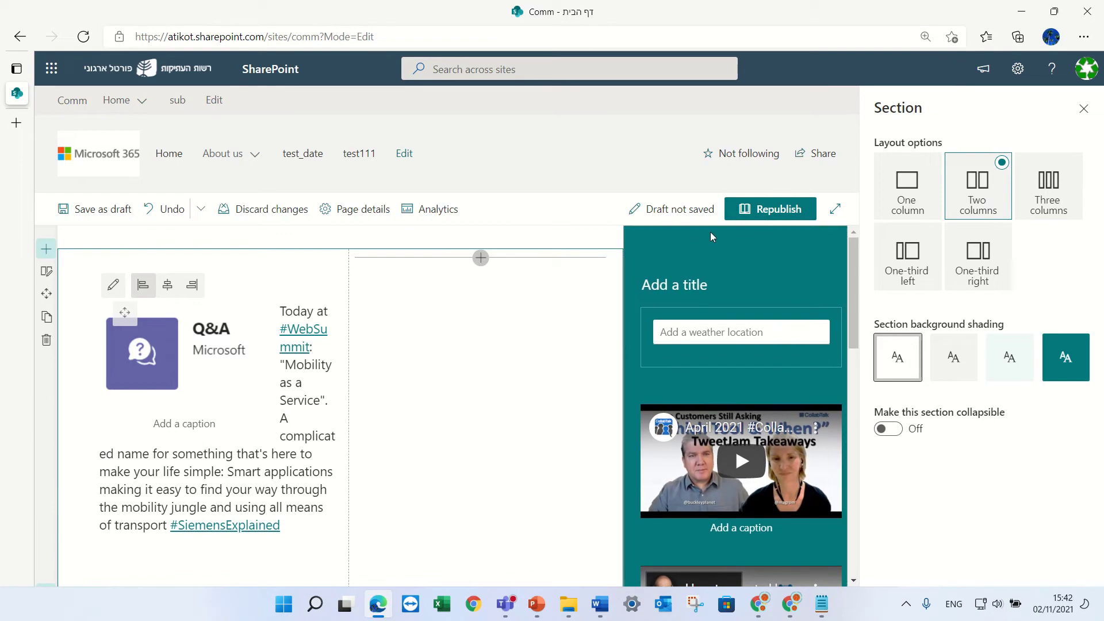
Republish the page and reload it from the address bar.
click(773, 211)
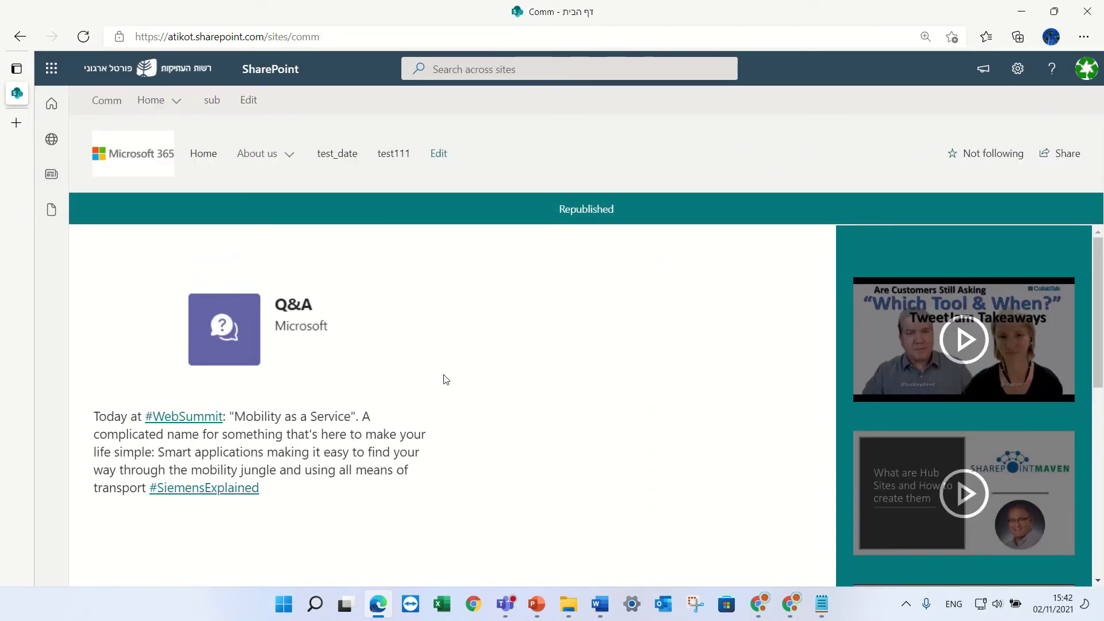
click(646, 35)
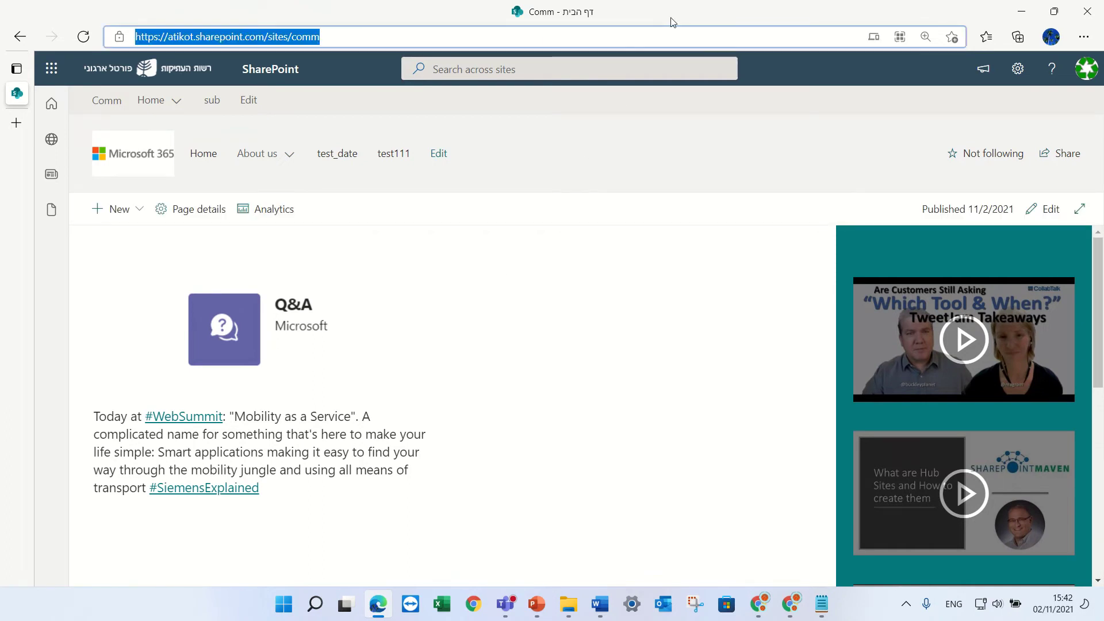
key(Return)
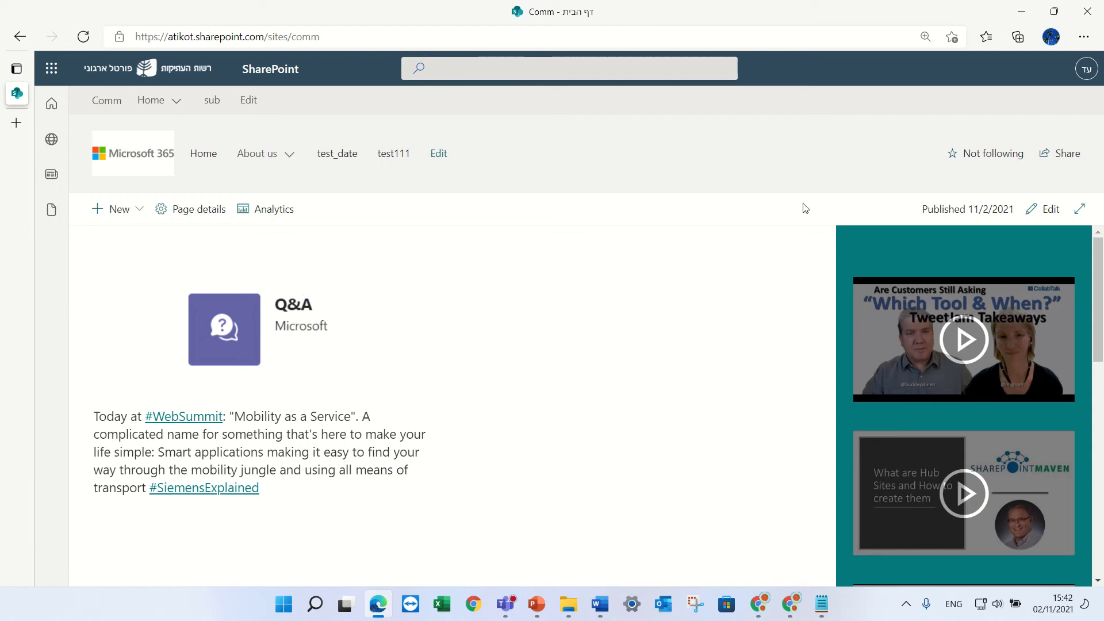
Edit the page and right-align the Q&A image so the paragraph wraps on its left.
click(1043, 209)
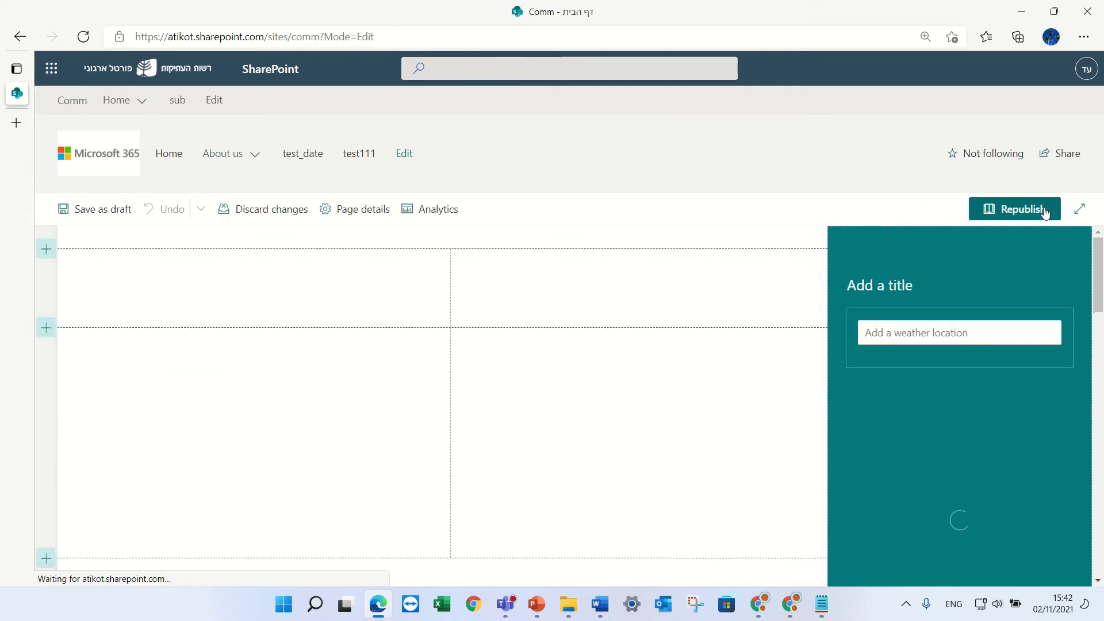
scroll(309, 412, down, 2)
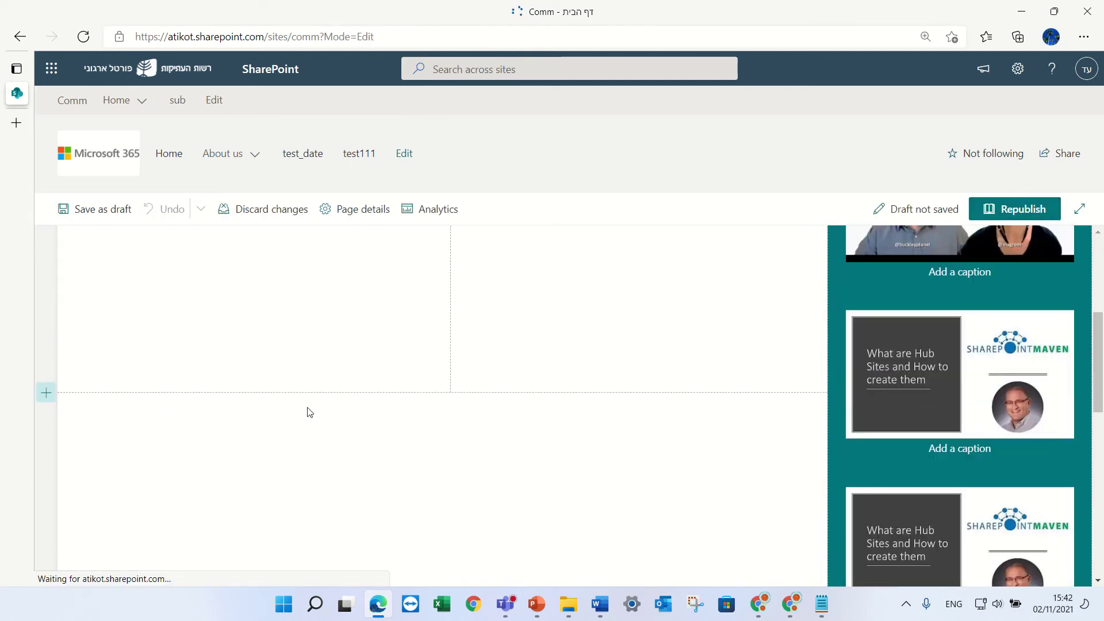
scroll(307, 413, down, 2)
scroll(308, 413, up, 4)
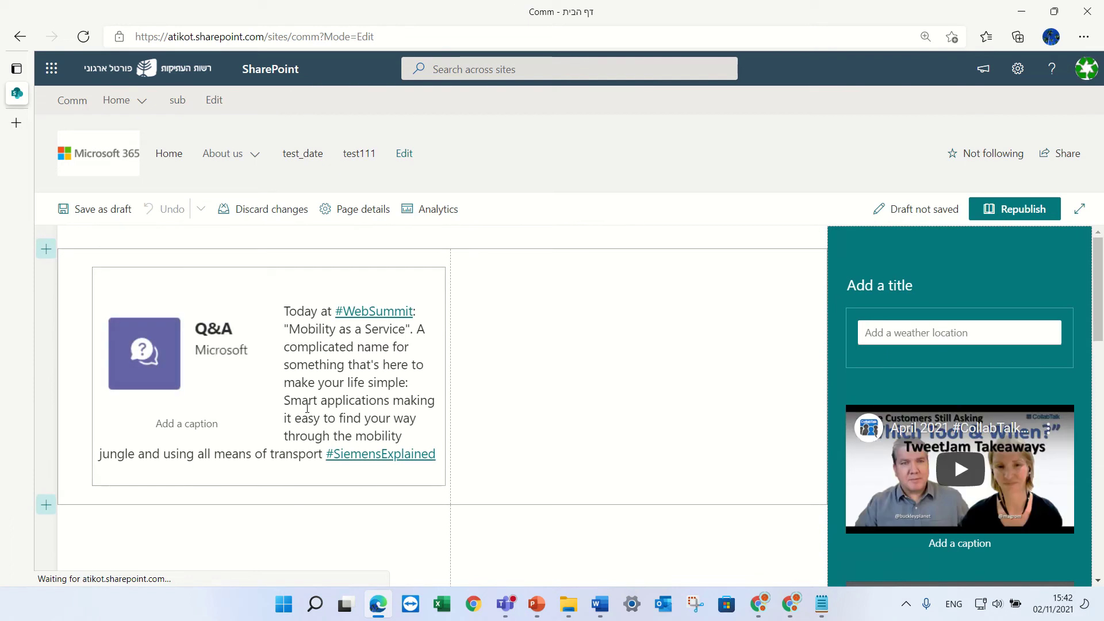
click(198, 330)
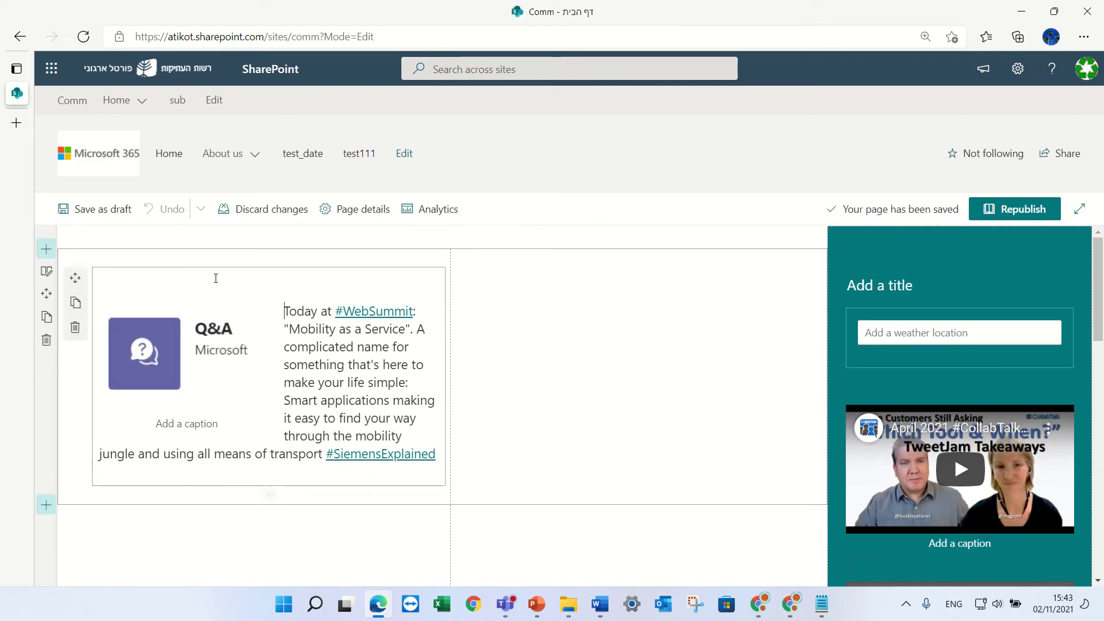
click(164, 366)
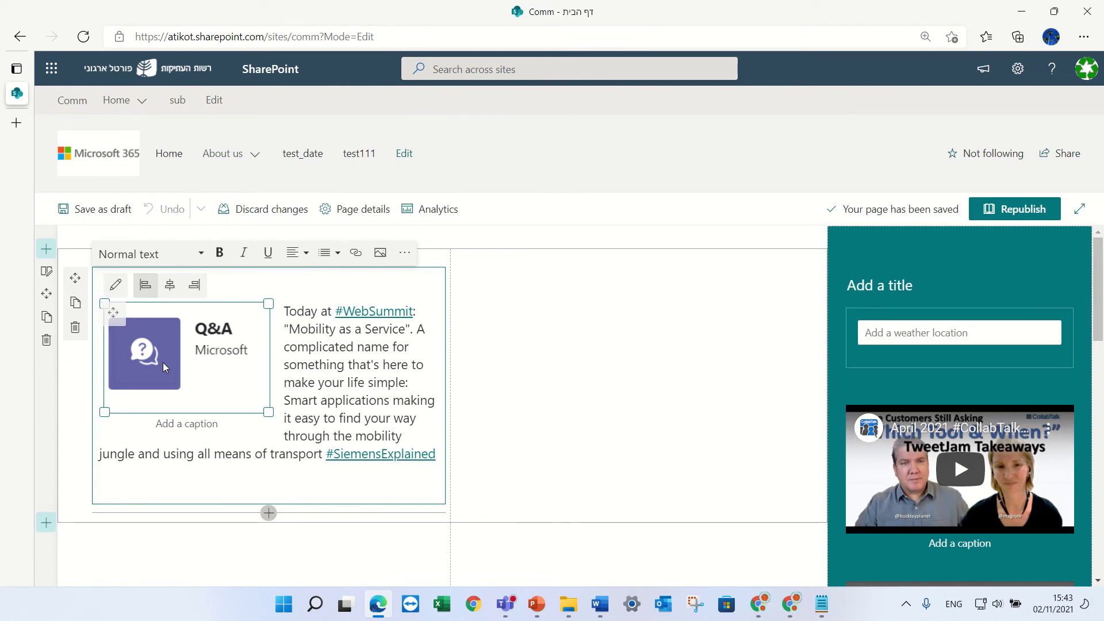
click(194, 286)
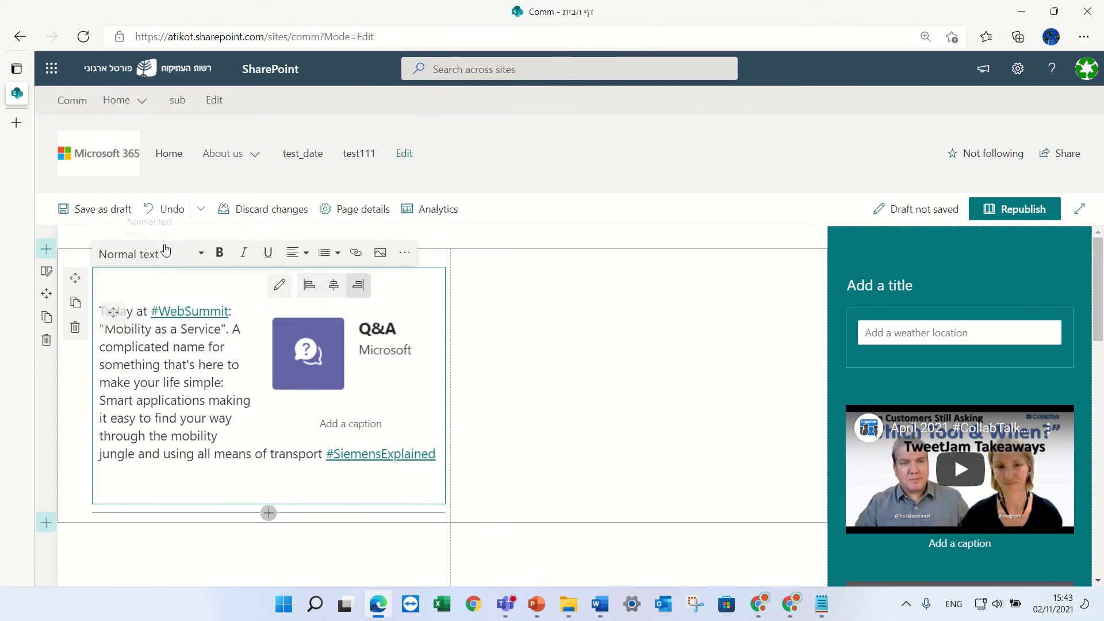
Republish the page with the right-aligned Q&A image.
click(1001, 211)
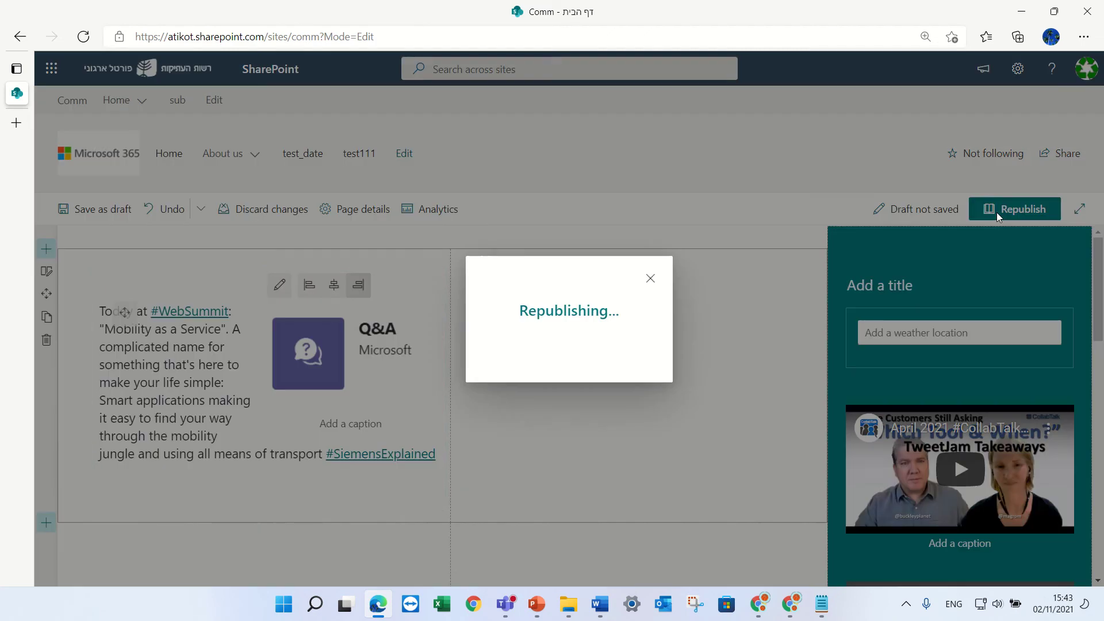